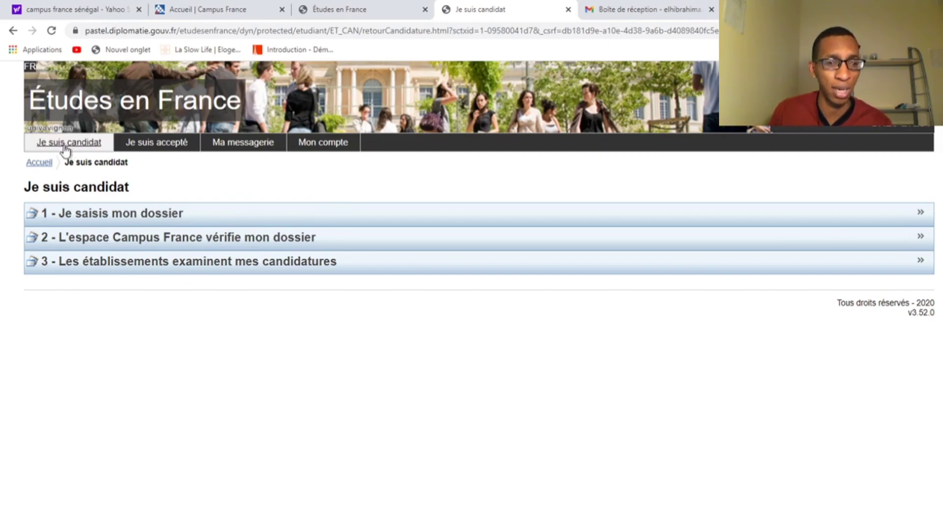
Open the formations basket from the application file and remove the Sorbonne mathematics and Aix-Marseille law licences
click(111, 215)
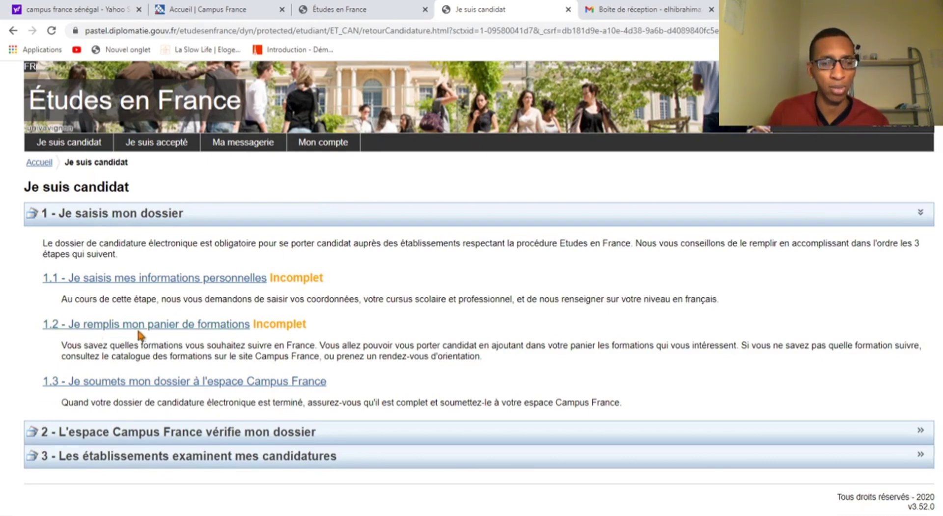
click(152, 327)
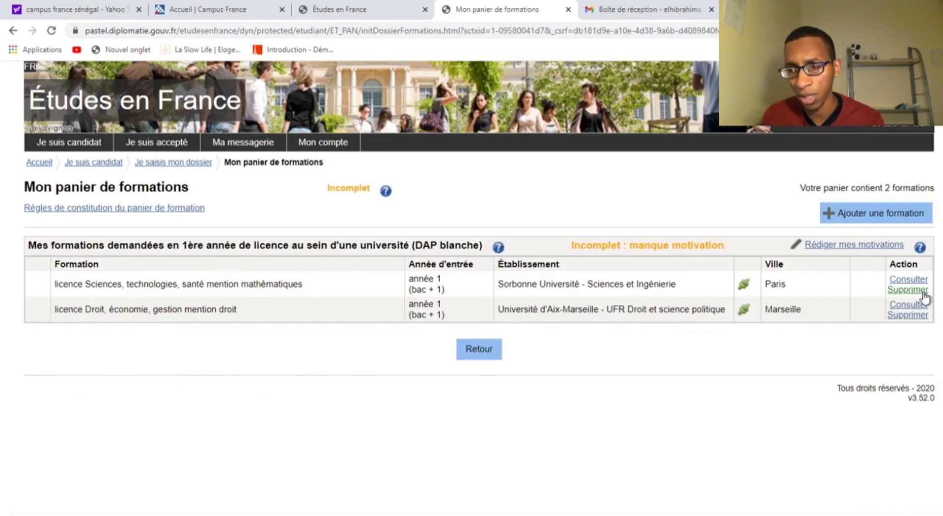
click(907, 289)
click(465, 311)
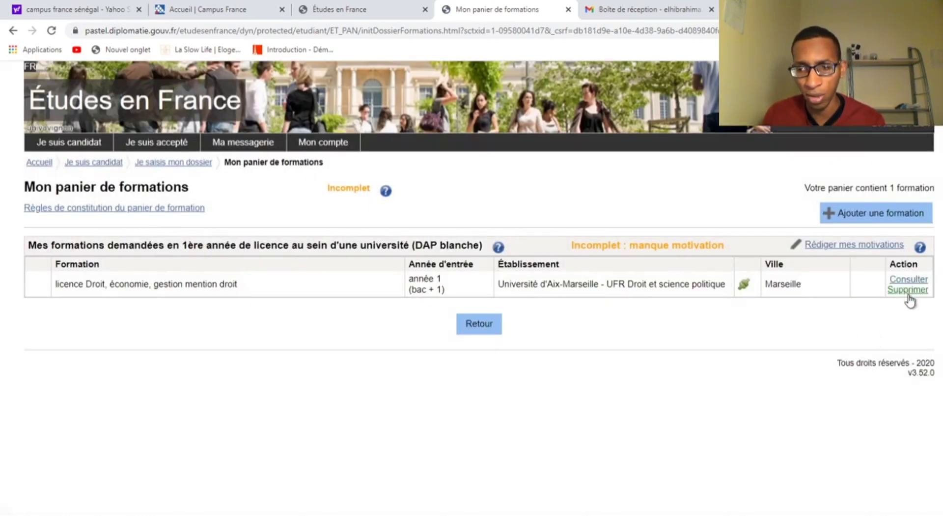
click(908, 290)
click(459, 304)
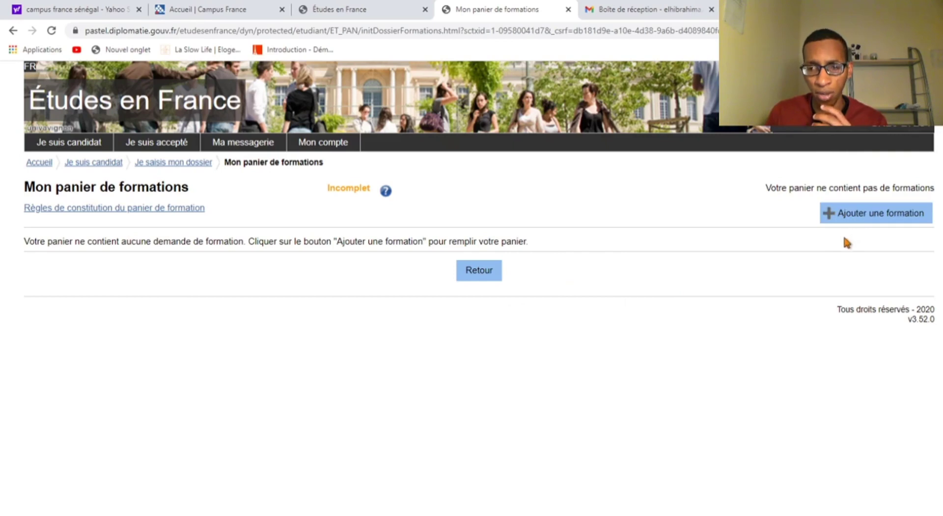
Start adding a formation and search for first-year university licences with mention Mathématiques in the city of Paris
click(857, 220)
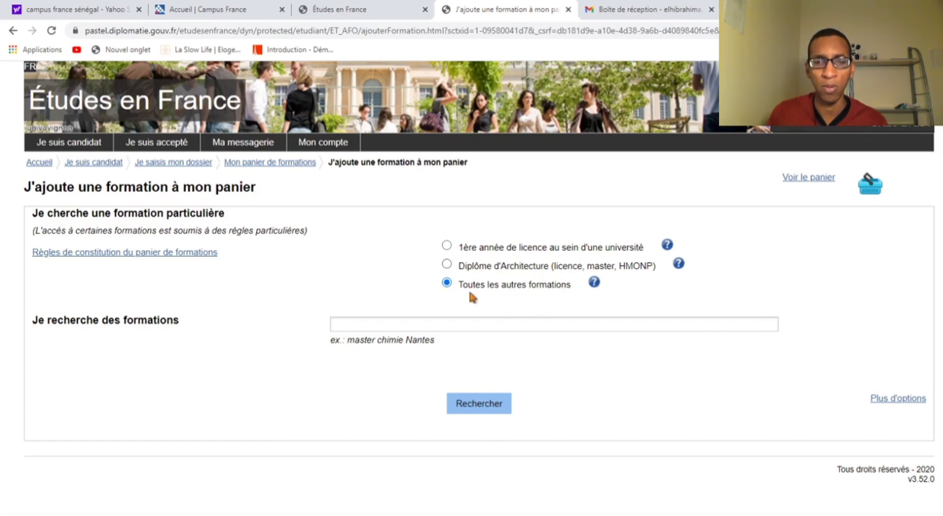
click(448, 246)
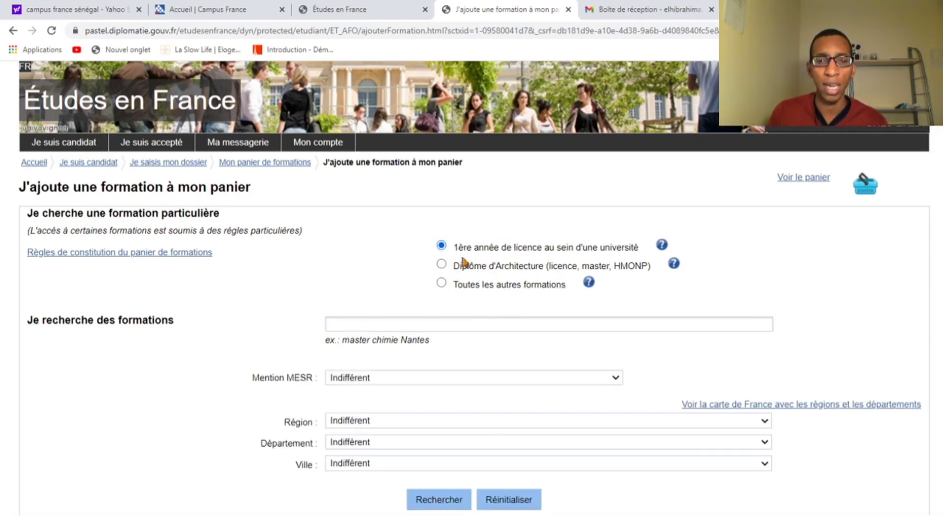
scroll(469, 334, down, 1)
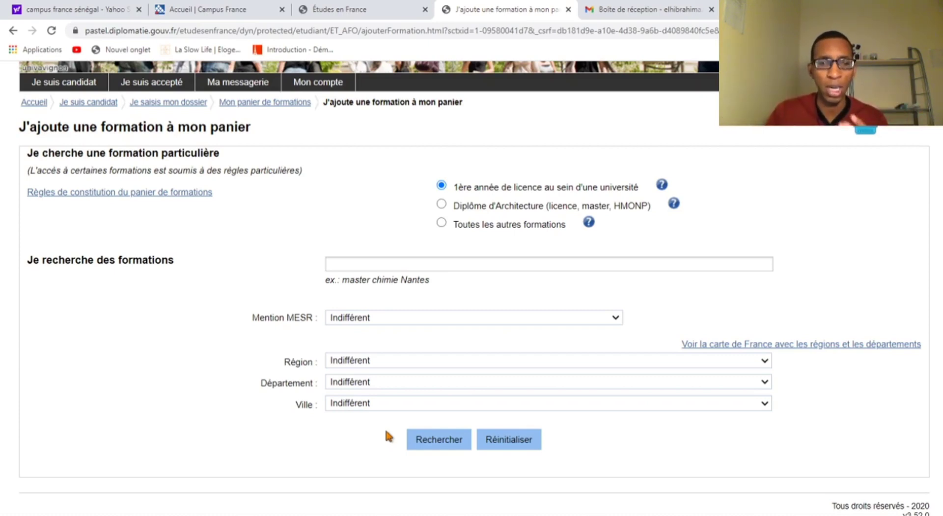
click(275, 317)
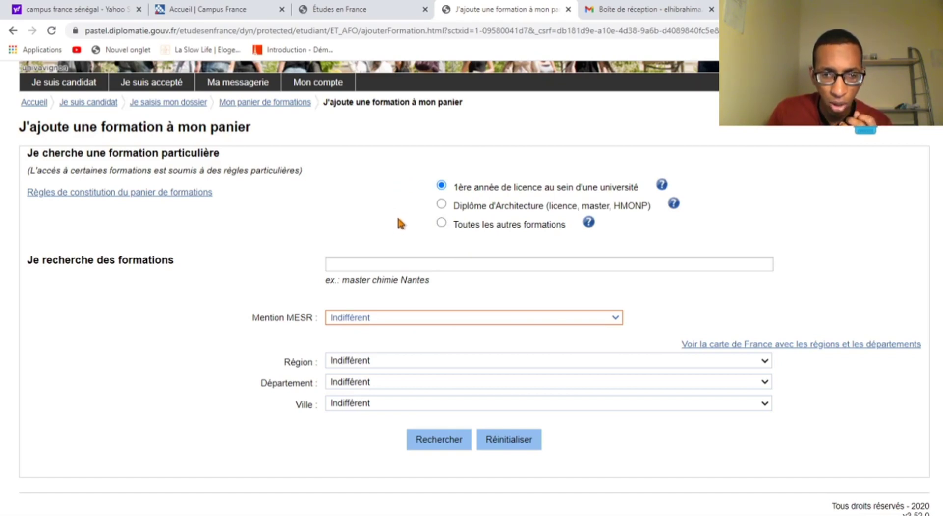
key(m)
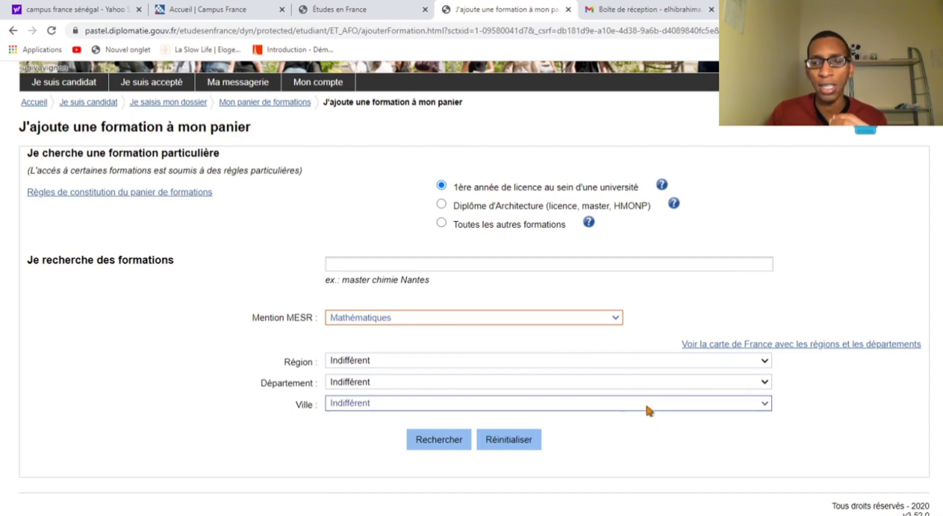
click(754, 408)
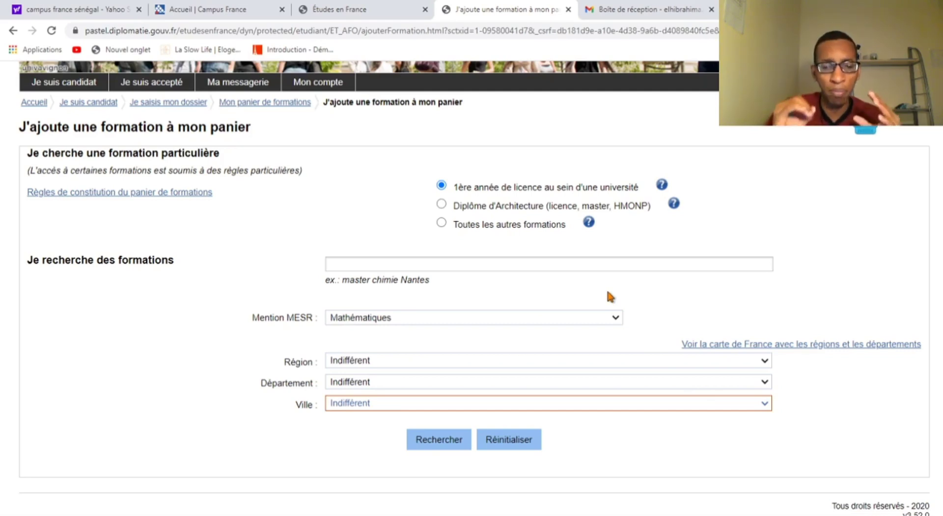
key(p)
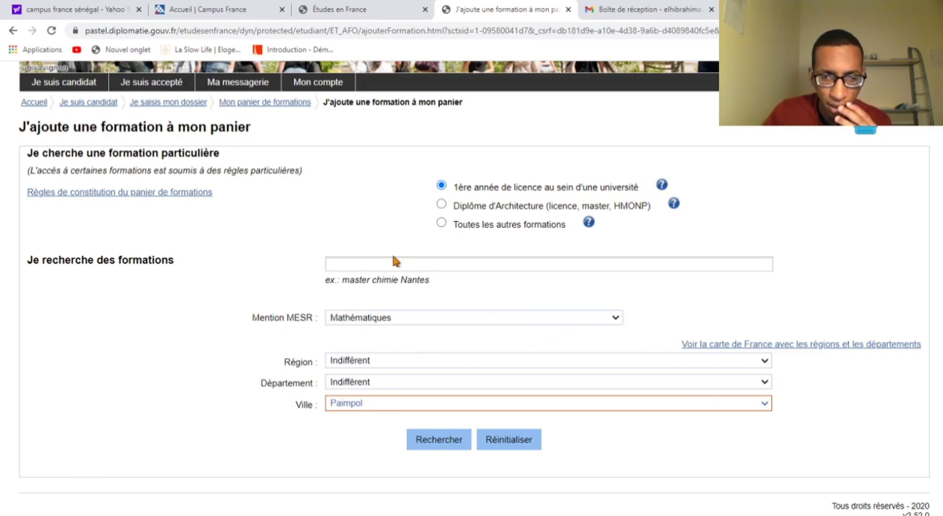
key(p)
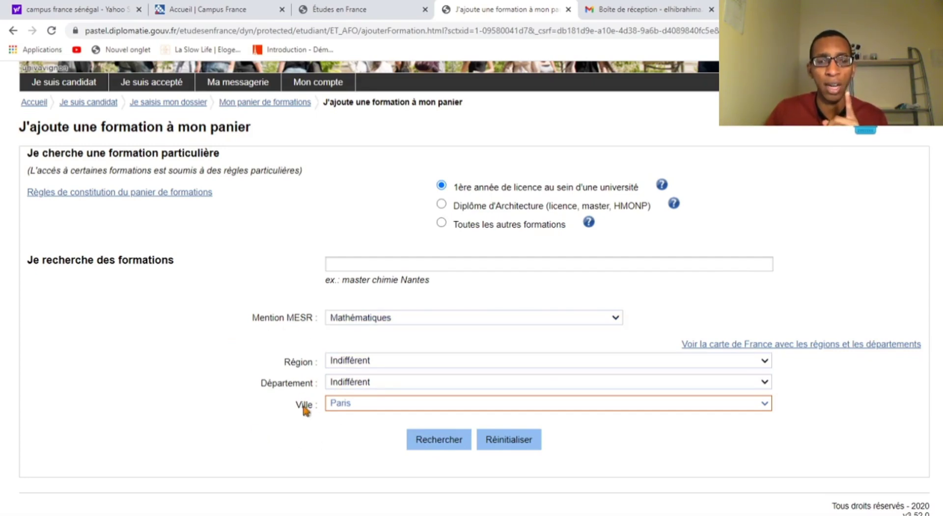
click(437, 445)
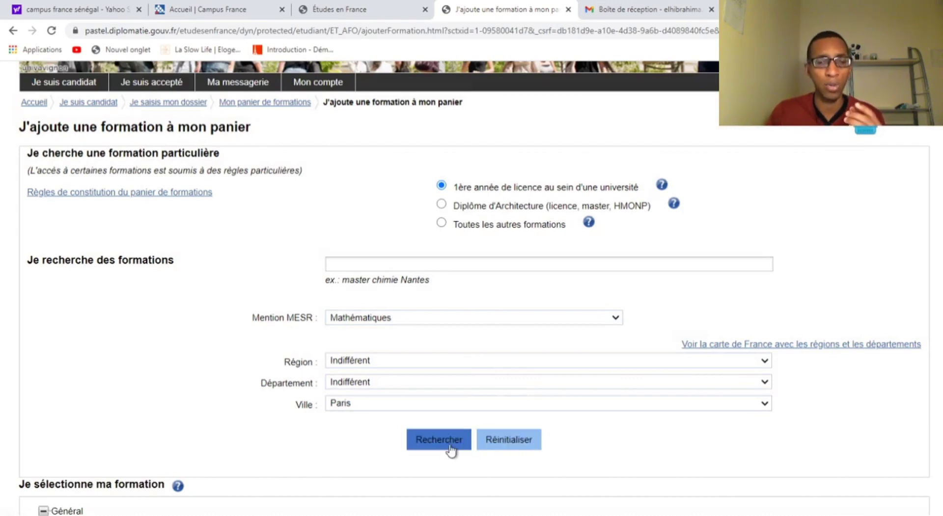
Select the general "mathématiques année 1" licence among the Sciences, technologie, santé results
scroll(415, 483, down, 1)
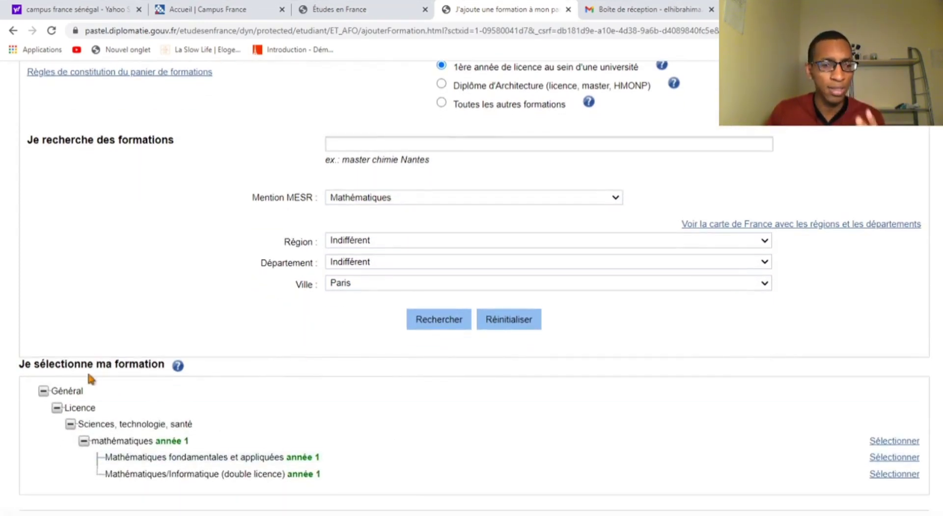
scroll(91, 378, down, 1)
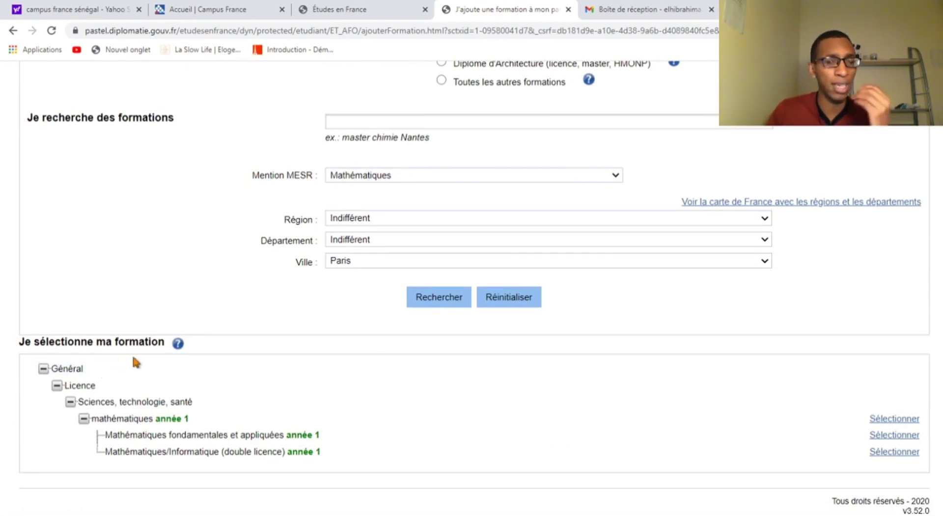
click(44, 368)
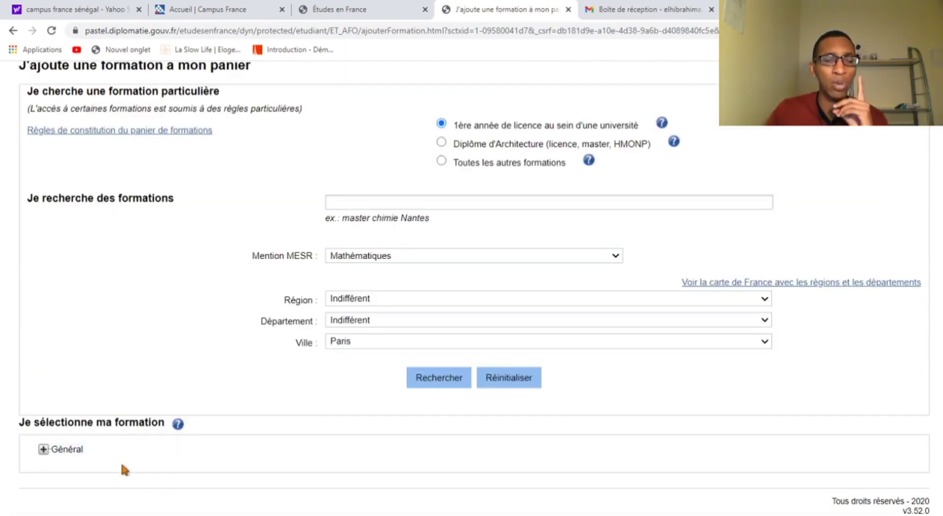
click(43, 449)
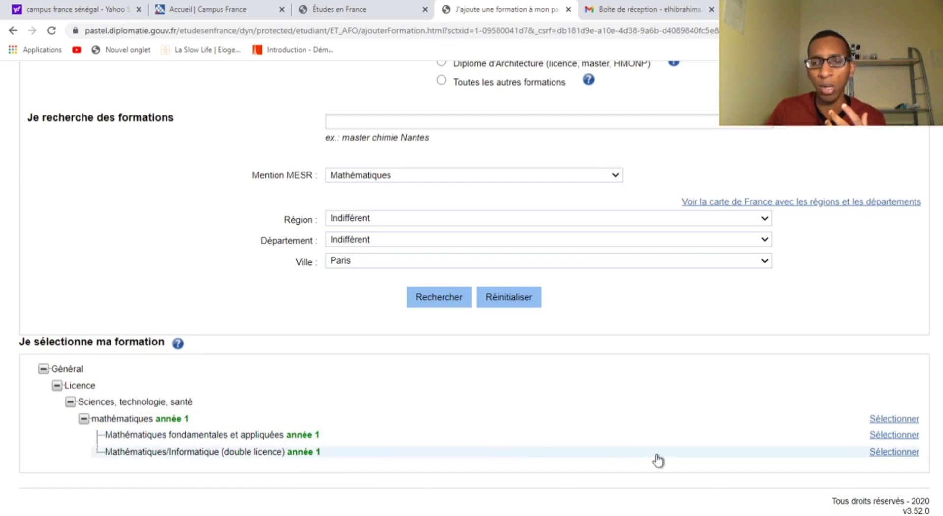
click(895, 420)
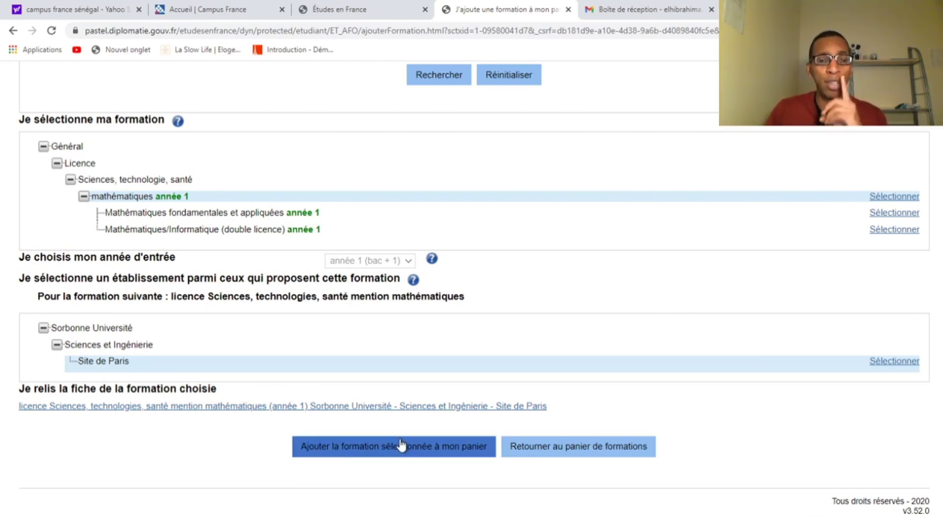
Review the information sheet of the Sorbonne Université mathematics licence, including prerequisites, contact and submission dates, and close it
click(225, 407)
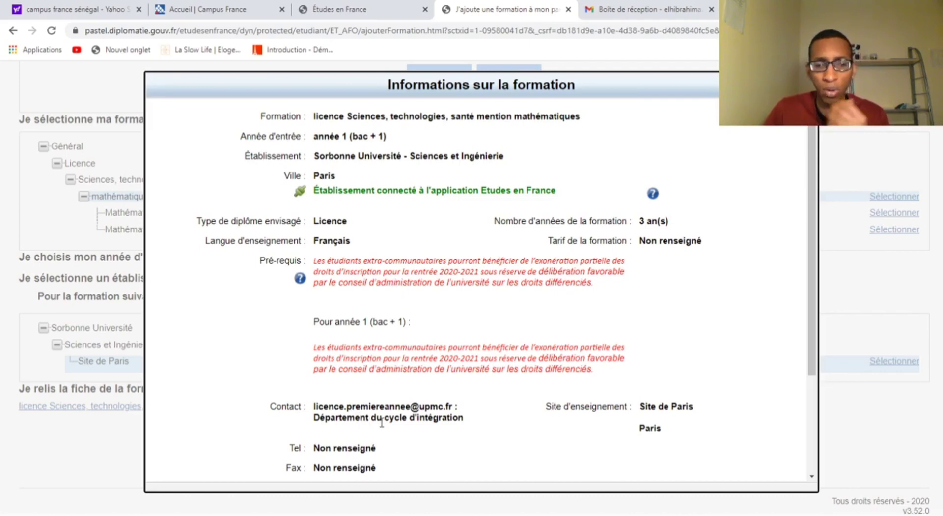
scroll(379, 423, down, 3)
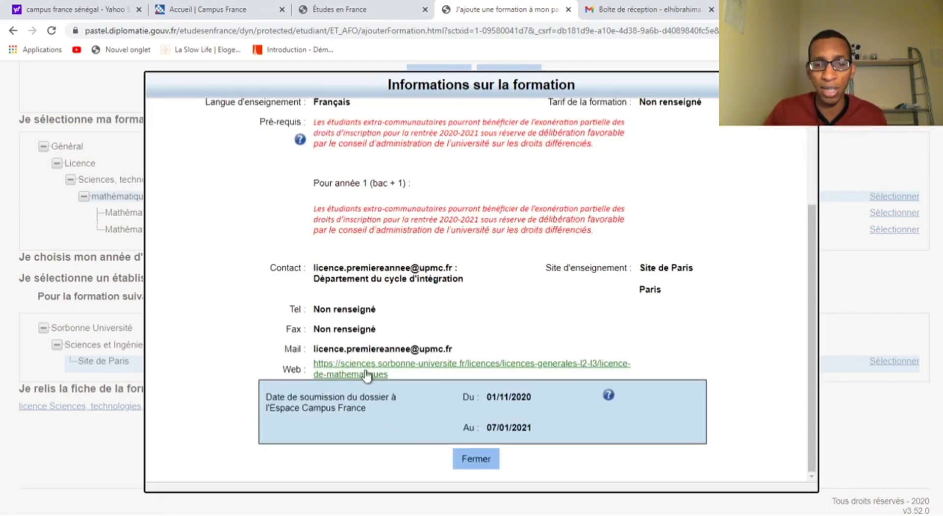
scroll(639, 364, up, 2)
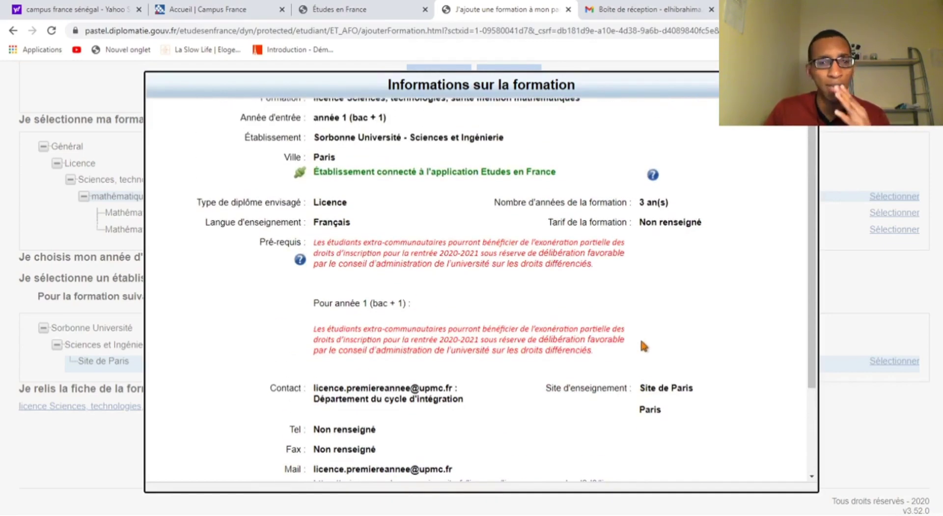
scroll(638, 347, down, 3)
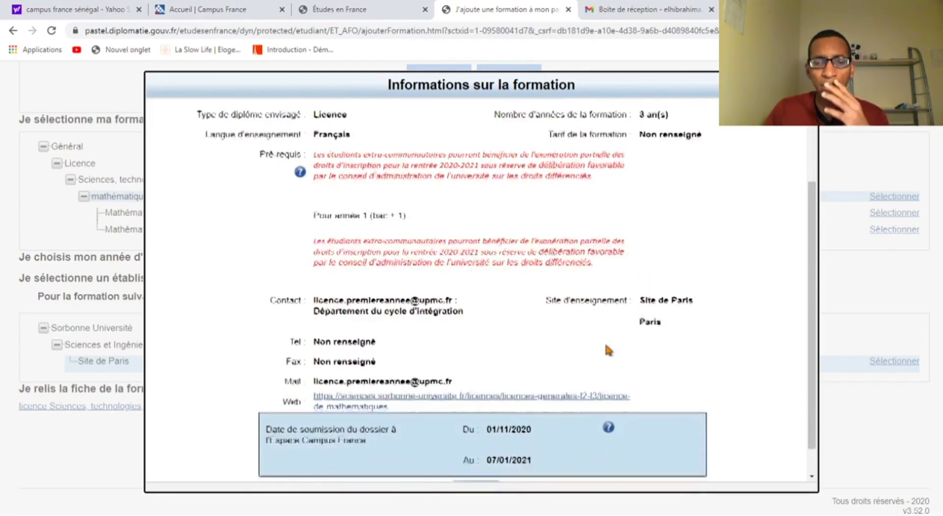
click(476, 465)
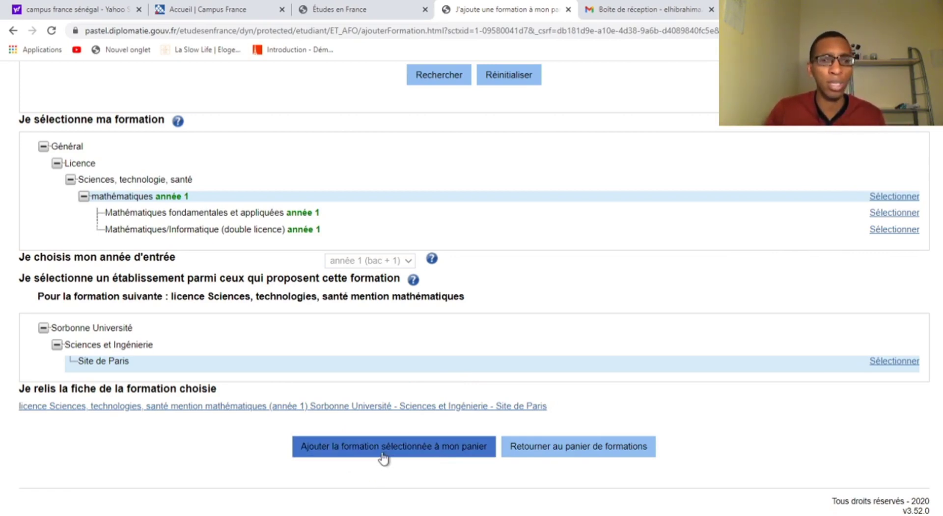
Add the selected Sorbonne Université mathematics licence to the basket and display the basket
scroll(383, 458, up, 7)
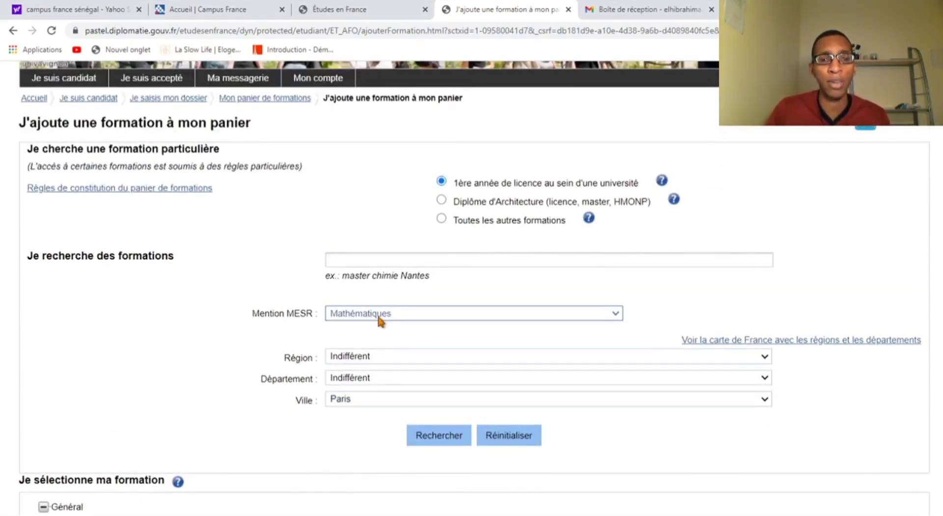
scroll(378, 320, down, 6)
scroll(371, 341, down, 2)
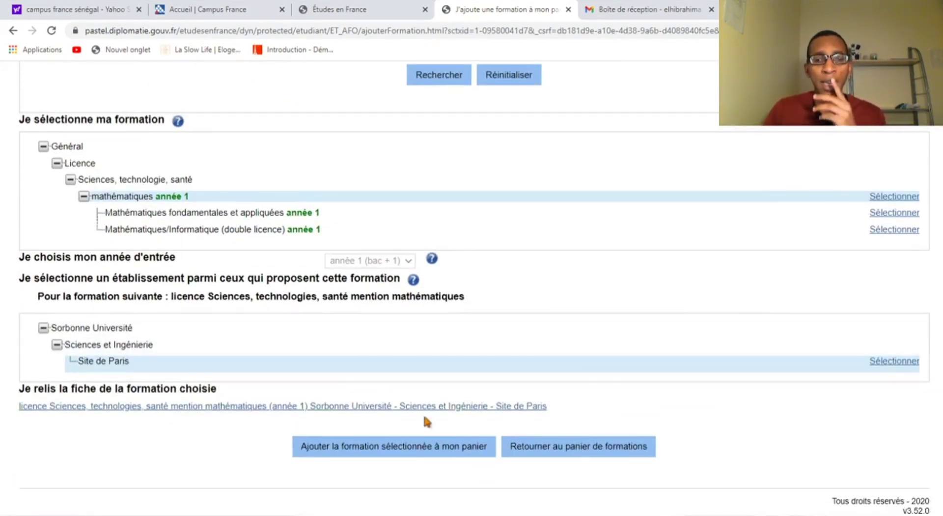
click(413, 451)
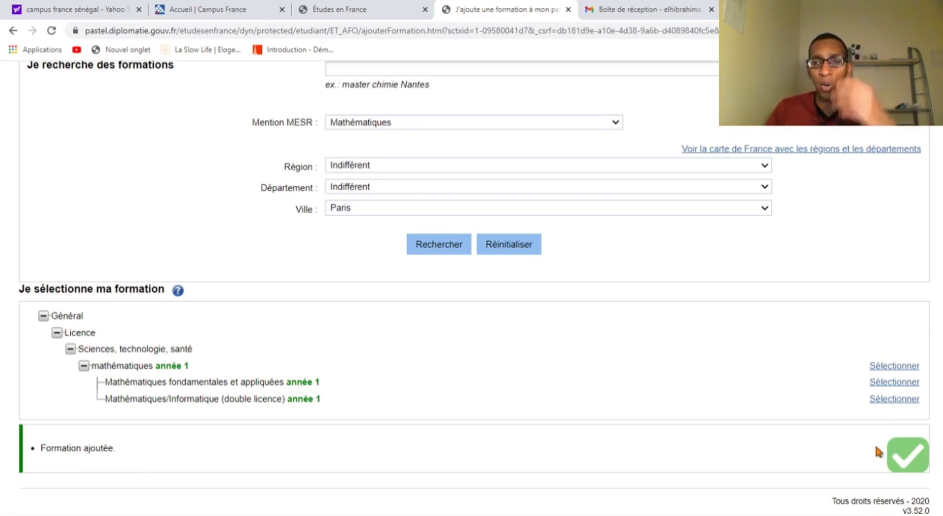
scroll(920, 423, up, 5)
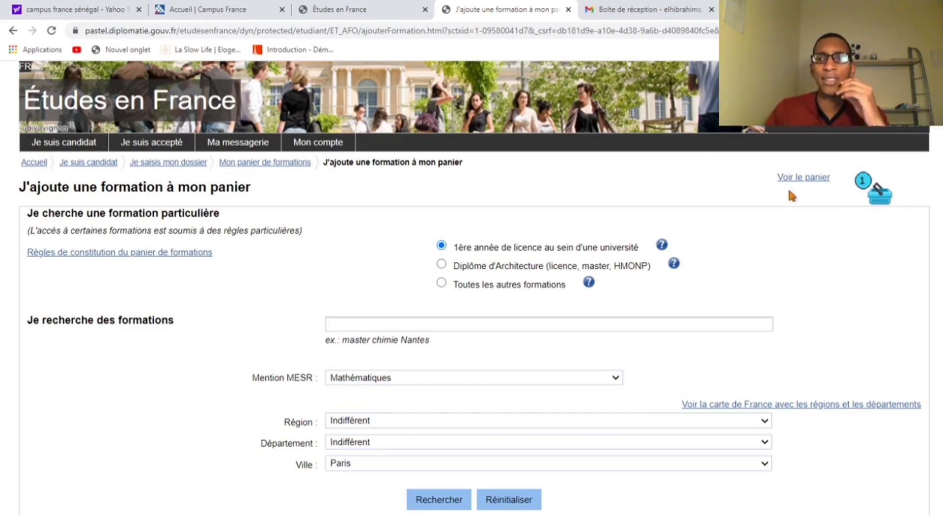
click(855, 186)
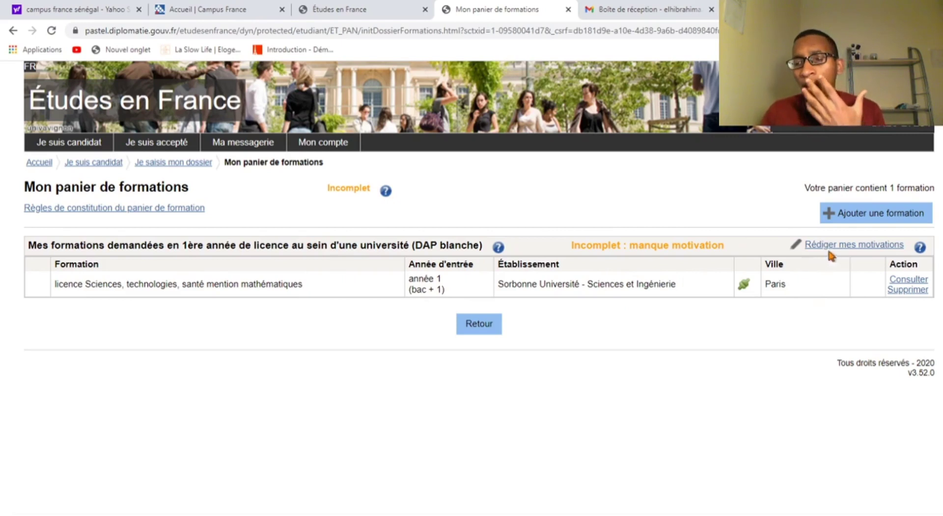
Start adding another formation and search for first-year university licences with mention Droit in the city of Marseille
click(874, 216)
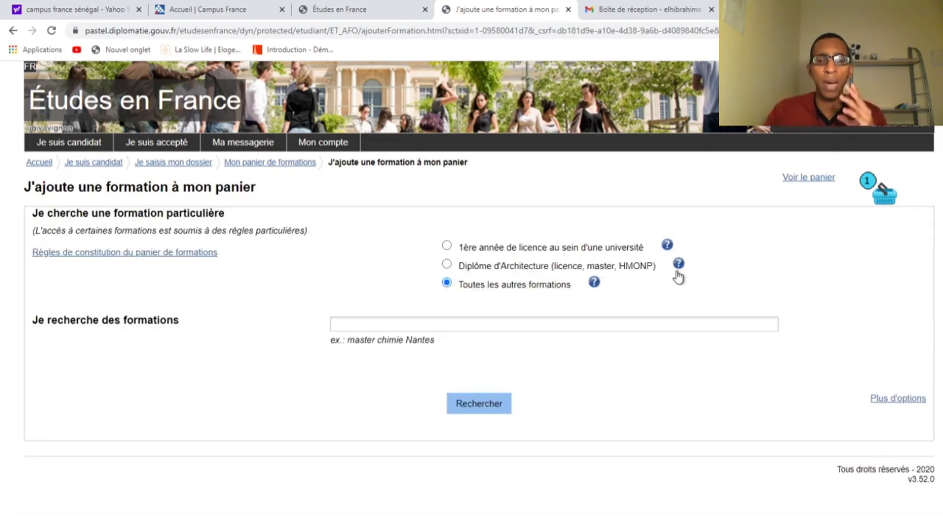
click(446, 245)
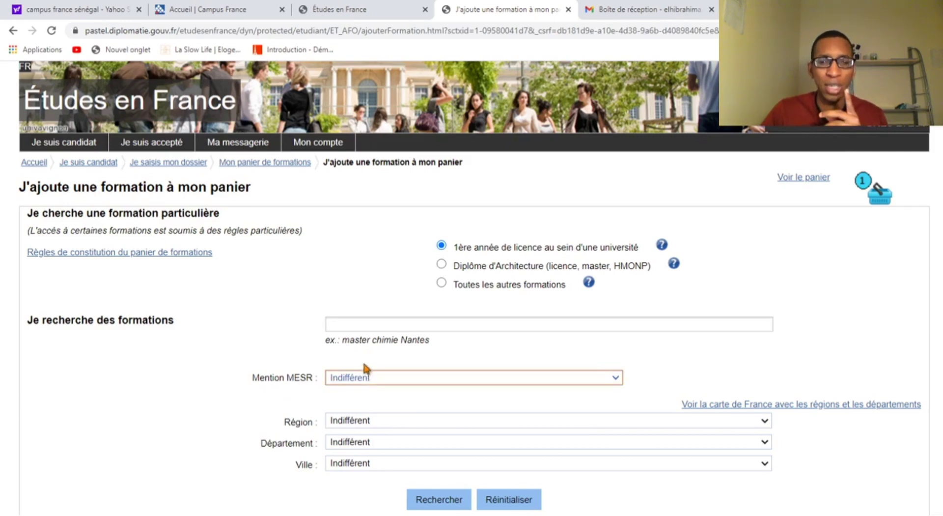
key(d)
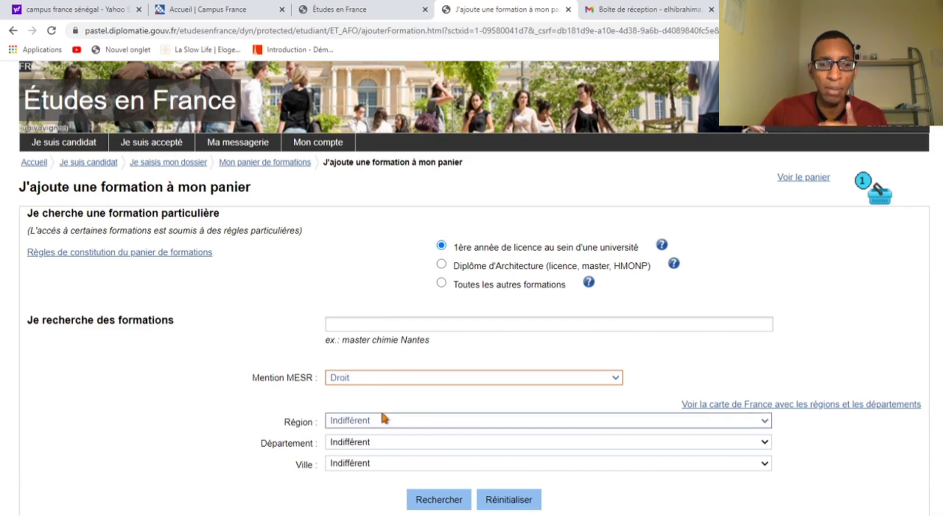
scroll(384, 407, down, 1)
click(397, 404)
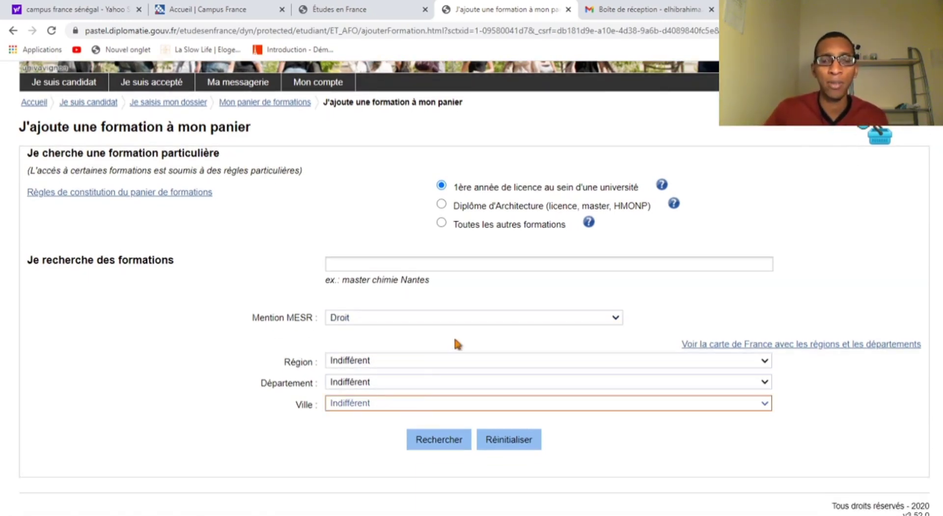
key(m)
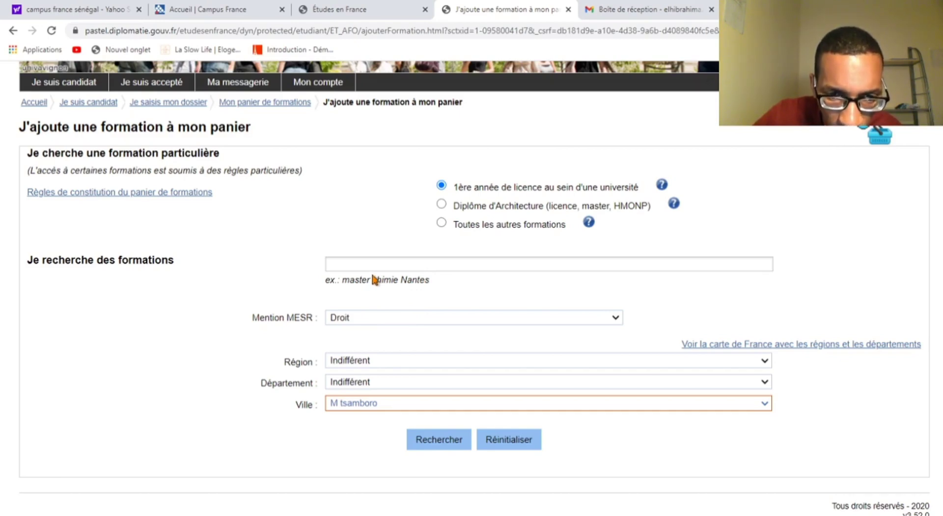
text(mars)
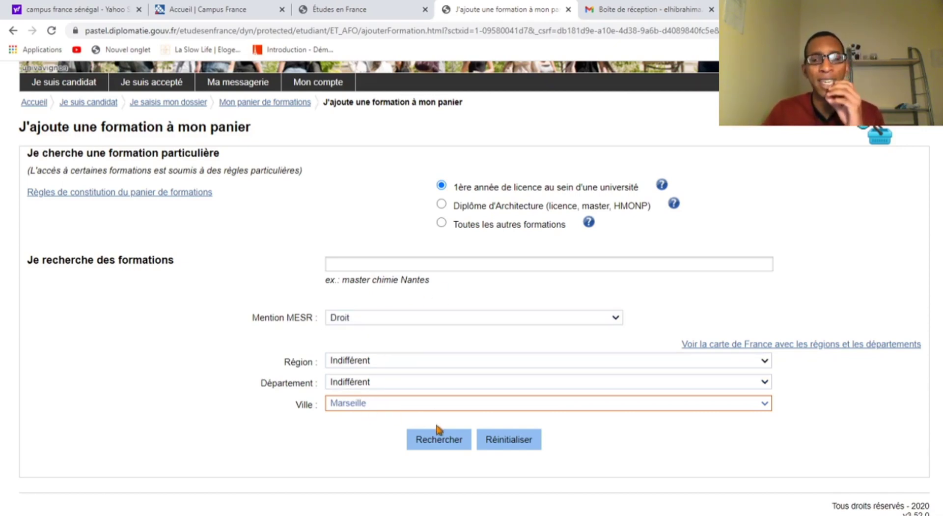
click(437, 439)
scroll(415, 405, down, 6)
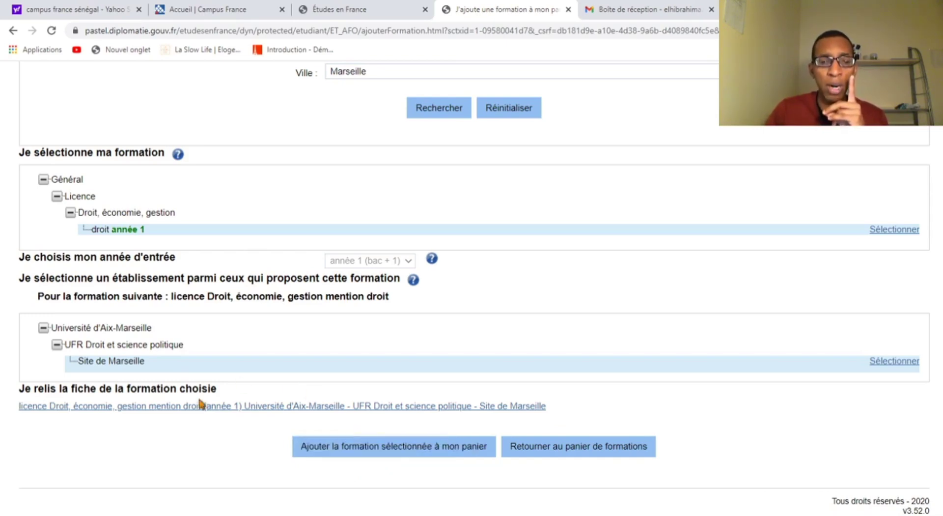
Review the information sheet of the Université d'Aix-Marseille law licence, including prerequisites, contact and submission dates, and close it
click(216, 408)
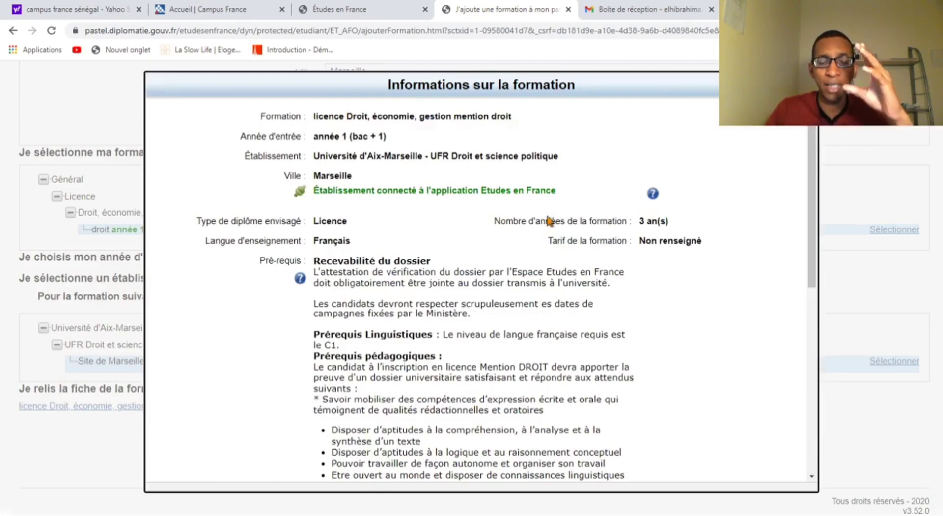
scroll(550, 221, down, 10)
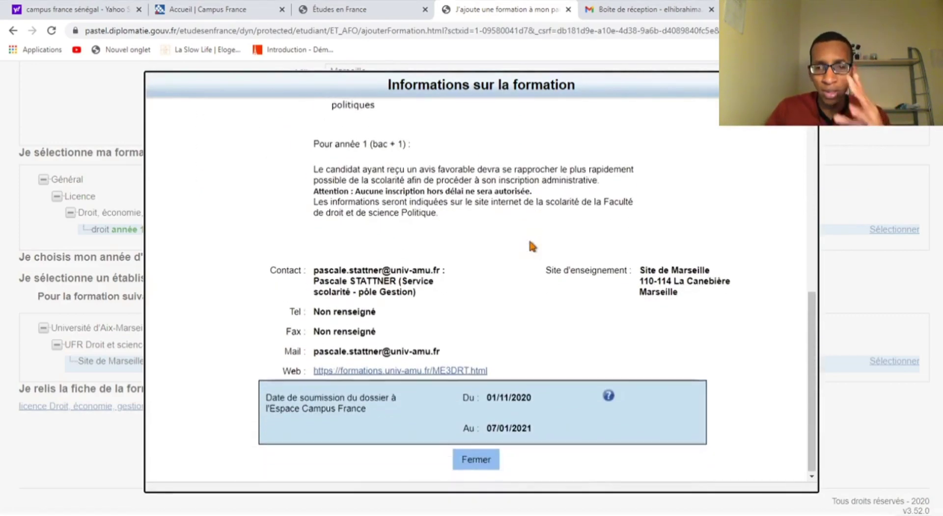
click(477, 462)
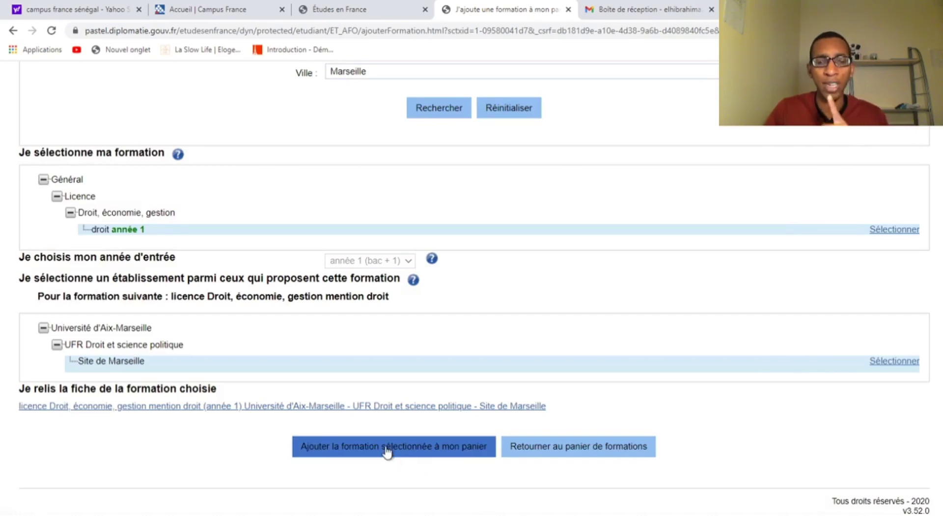
Add the selected Université d'Aix-Marseille law licence to the basket and display the basket
click(407, 457)
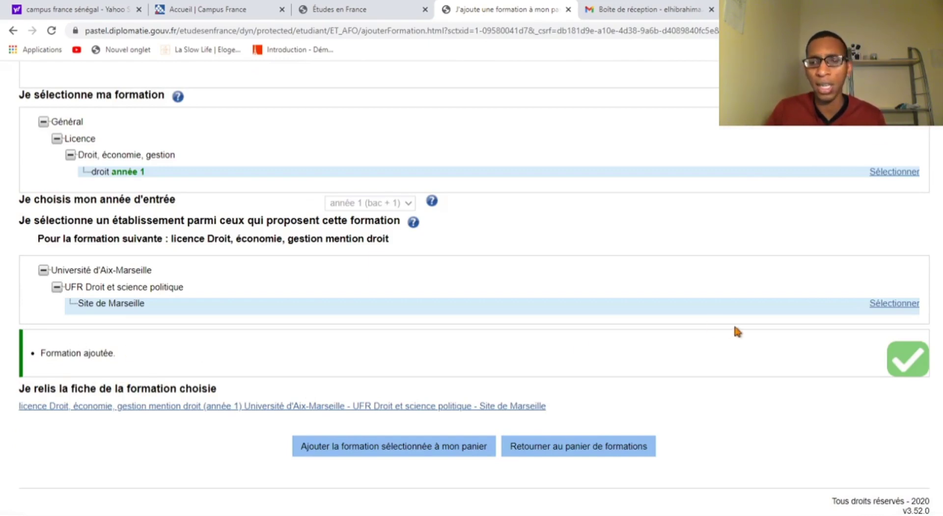
scroll(741, 328, up, 10)
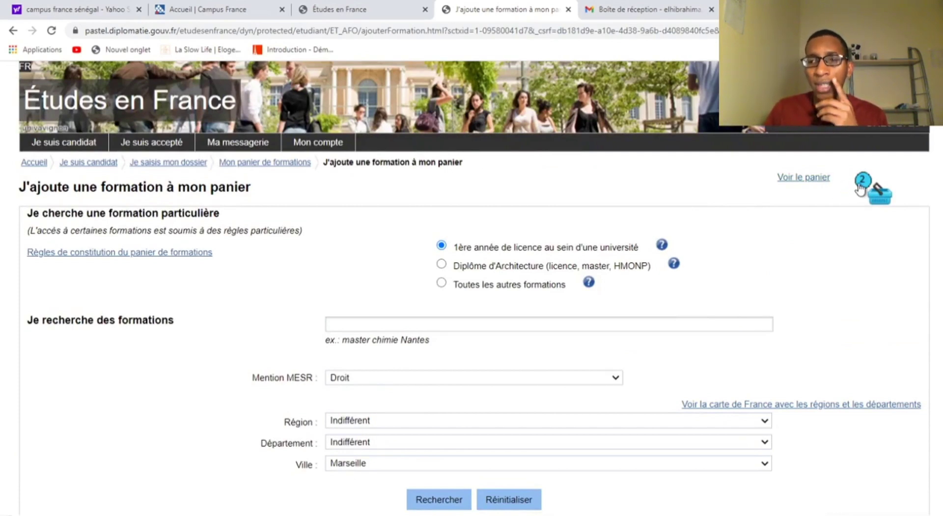
click(804, 178)
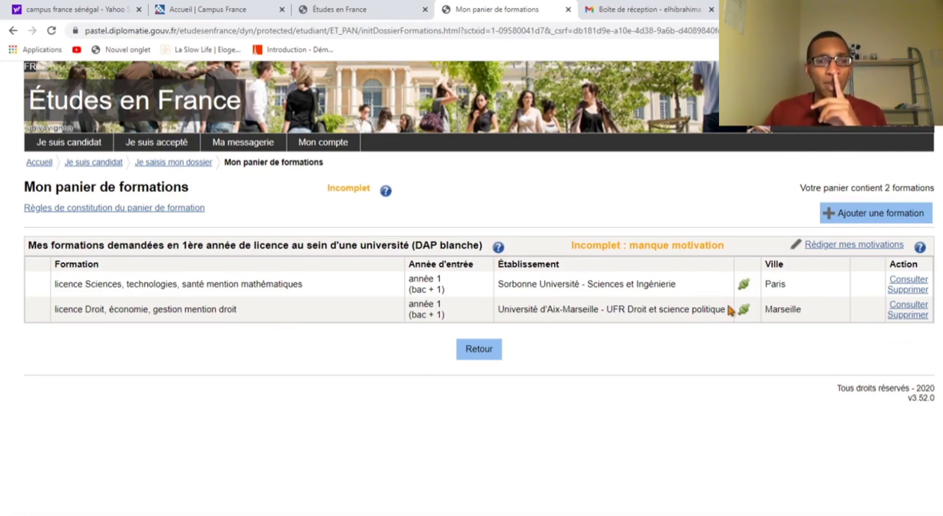
Start adding another formation and search the first-year university licences with the keyword "physique"
click(869, 222)
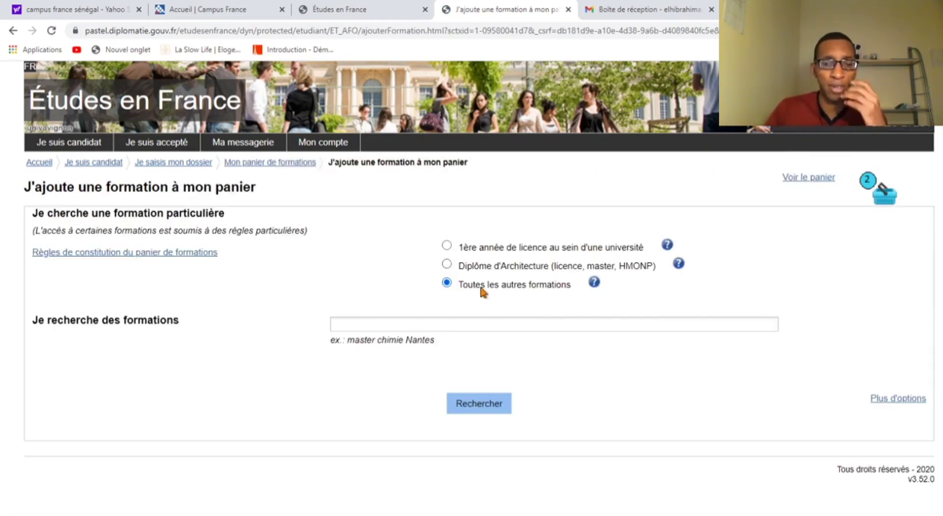
click(447, 247)
scroll(368, 385, down, 1)
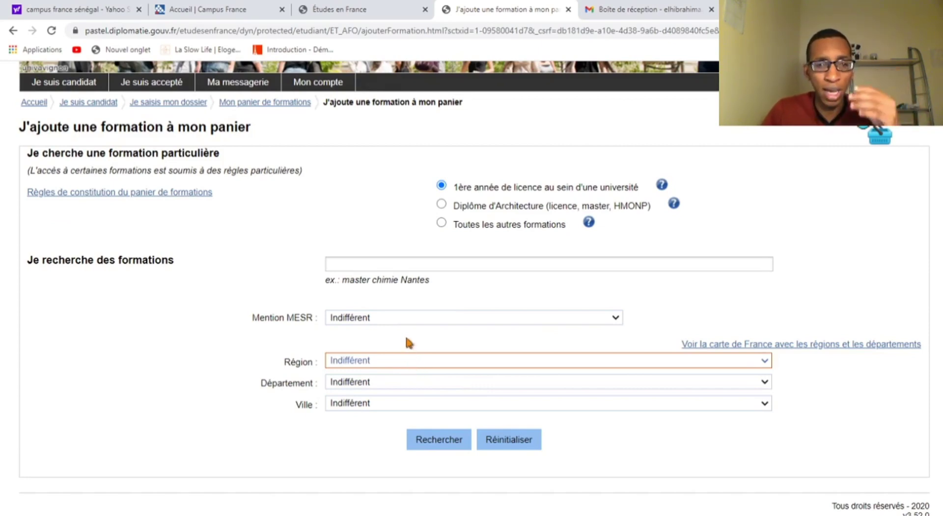
click(289, 251)
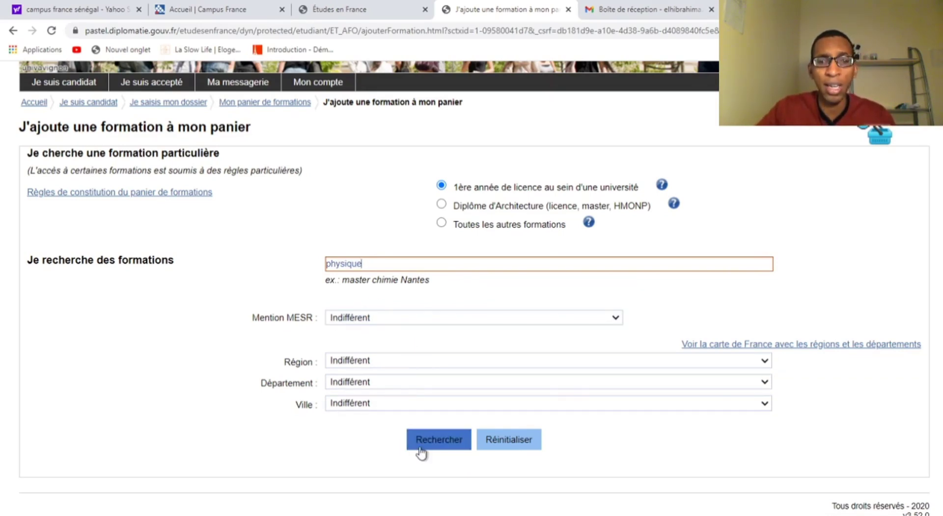
click(445, 450)
scroll(291, 460, down, 2)
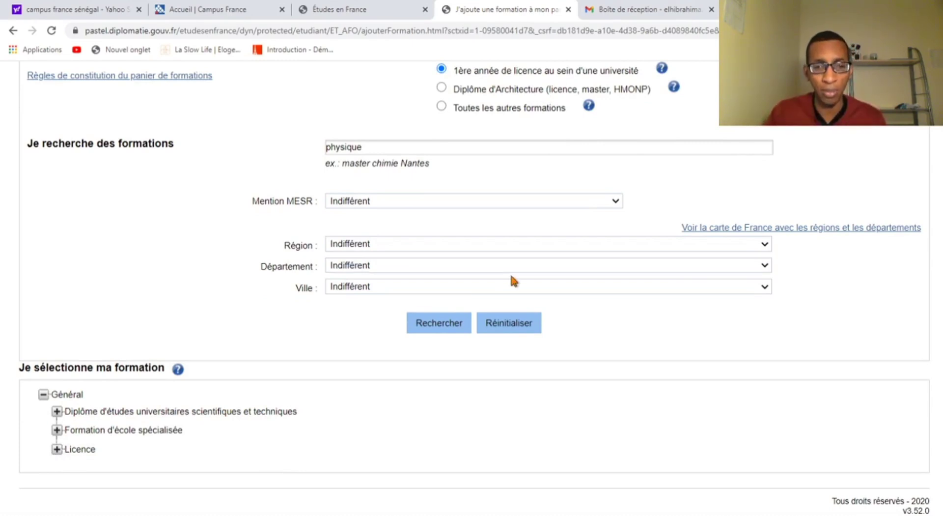
Clear the keyword "physique" from the formation search field
scroll(511, 272, up, 2)
click(439, 266)
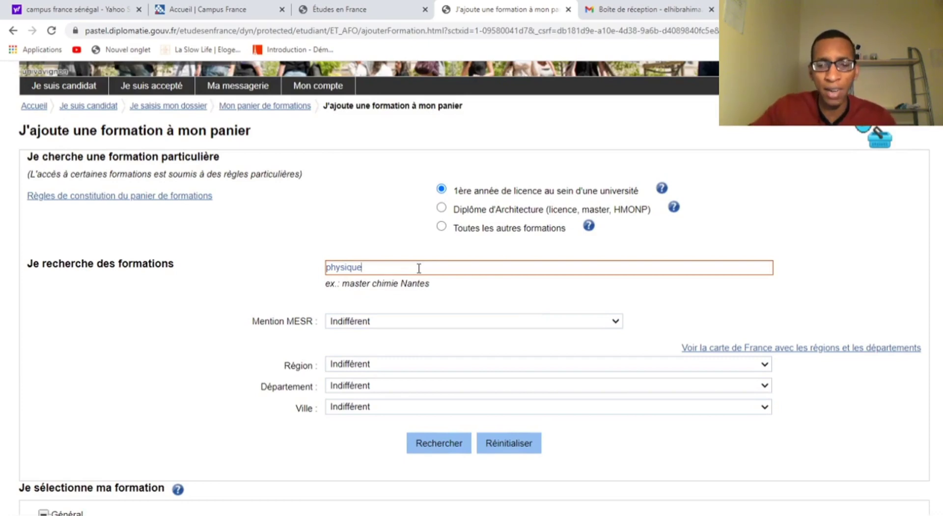
key(BackSpace)
key(BackSpace)
key(BackSpace)
key(BackSpace)
key(BackSpace)
key(BackSpace)
key(BackSpace)
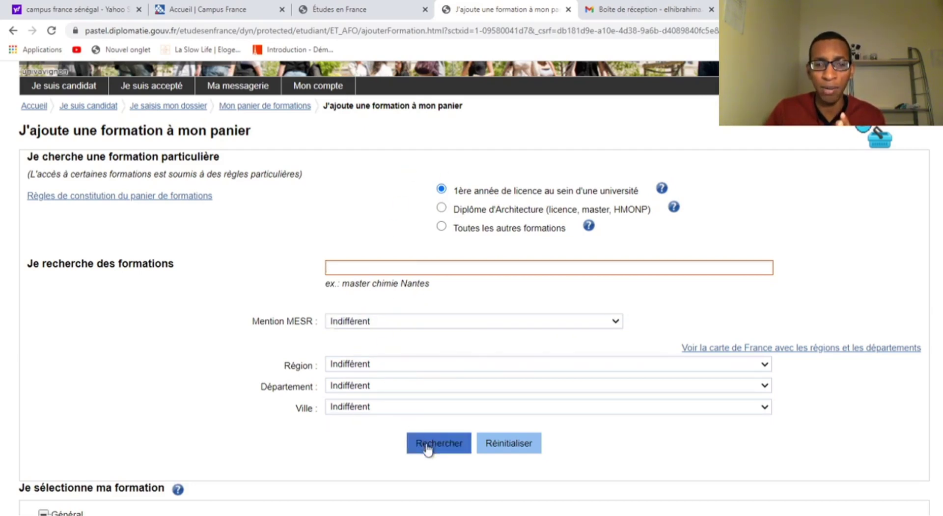
Expand the "Diplôme d'études universitaires scientifiques et techniques" category in the formation results to view its first-year options
scroll(204, 352, down, 3)
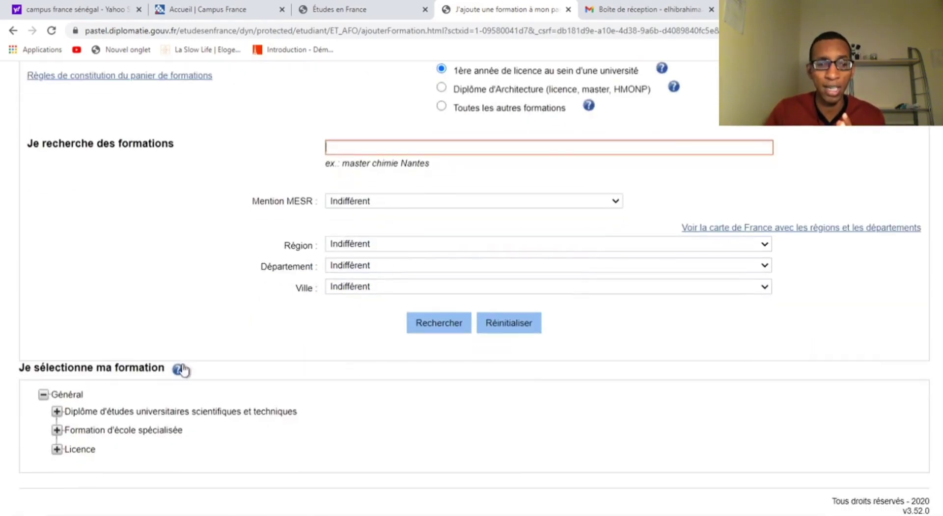
click(58, 412)
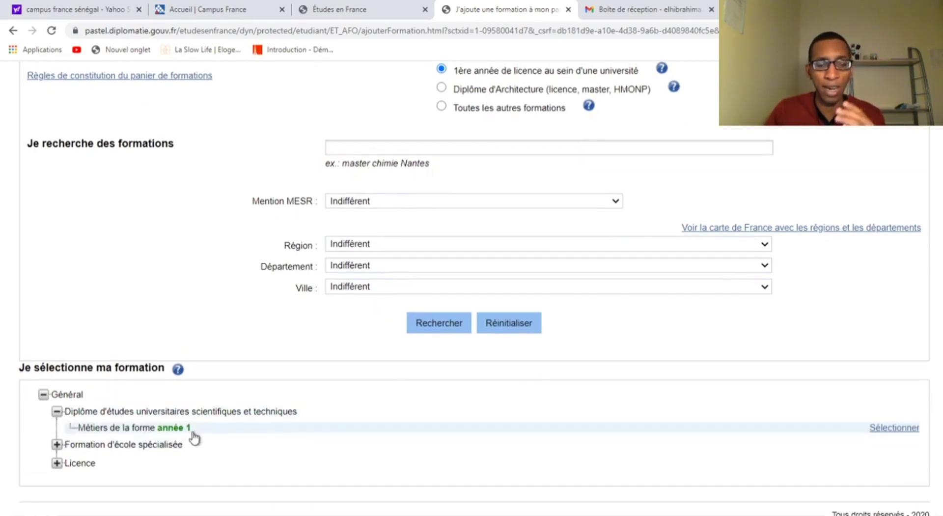
scroll(388, 427, up, 4)
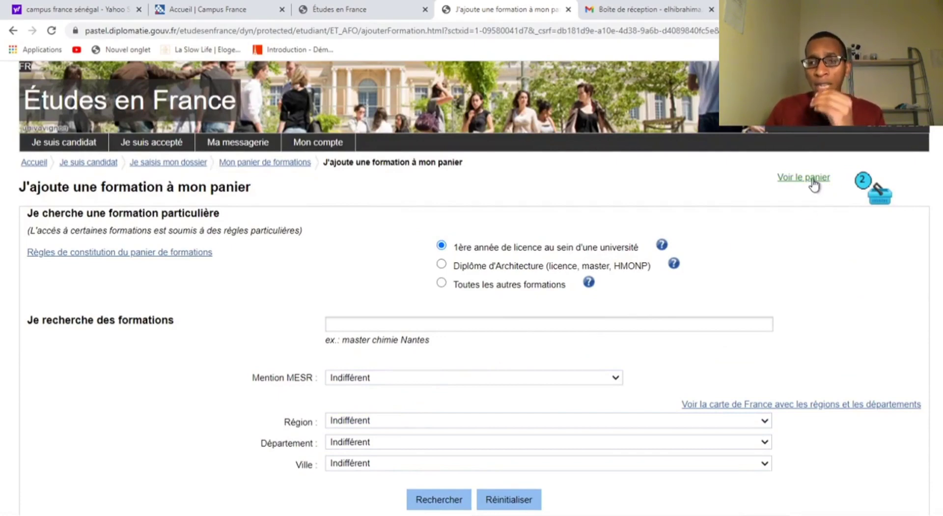
scroll(812, 172, down, 1)
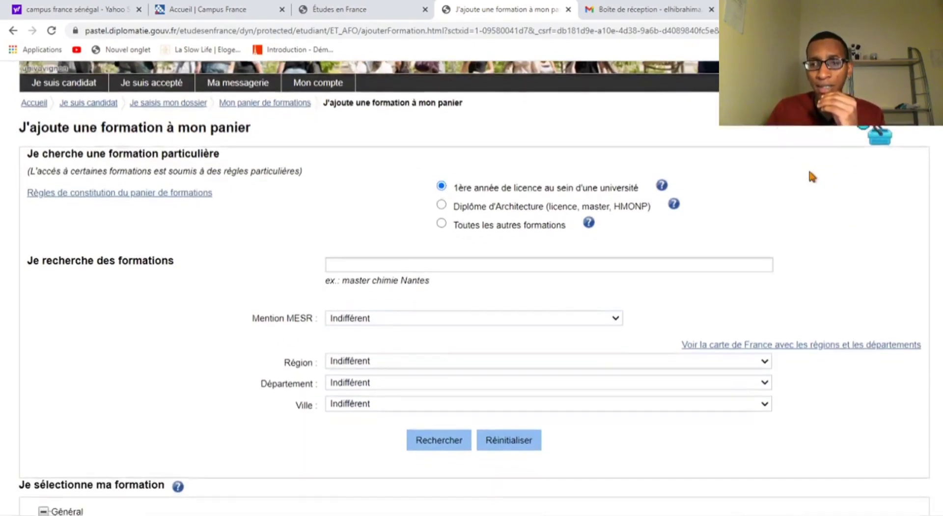
scroll(812, 170, up, 1)
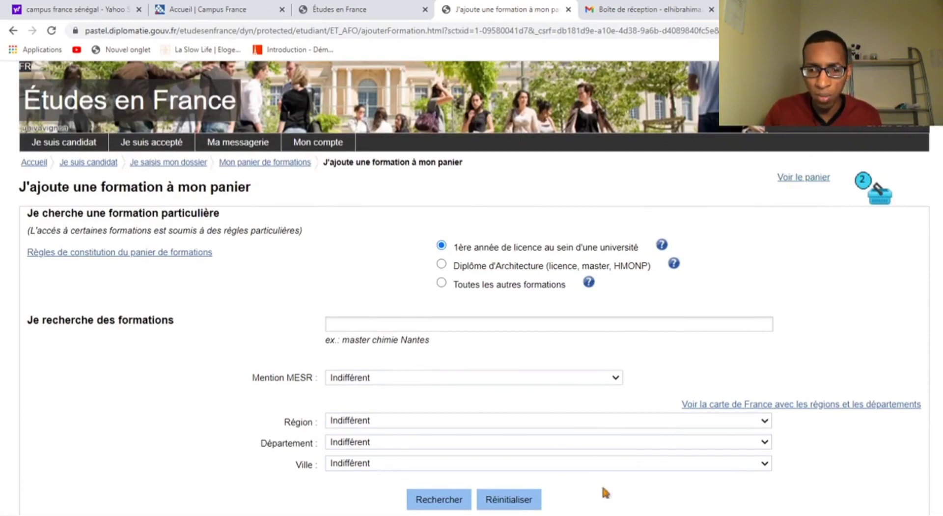